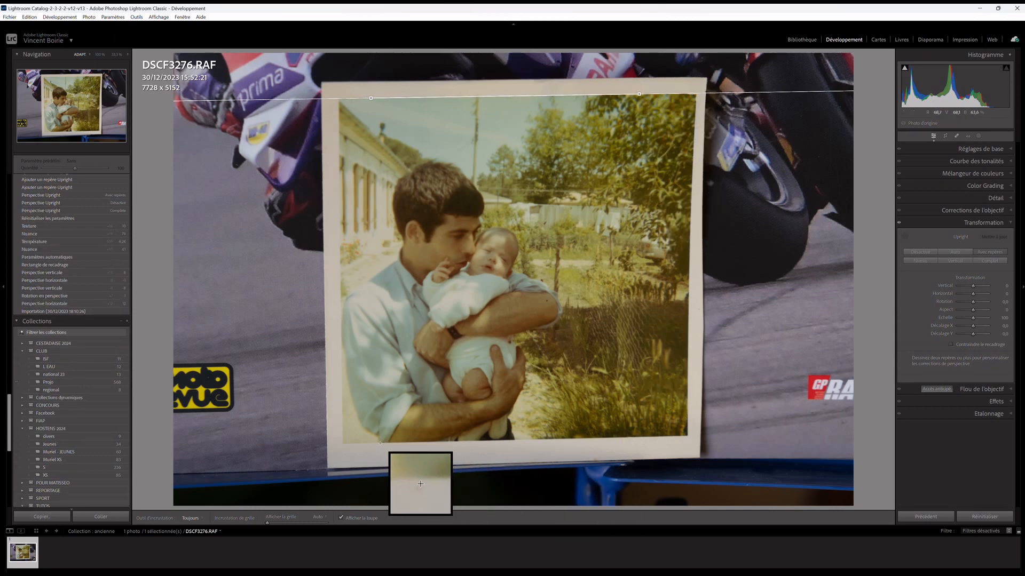
# Add guided Upright lines along the bottom, left and right edges of the old print's picture area
pyautogui.moveTo(380, 441); pyautogui.dragTo(622, 438)
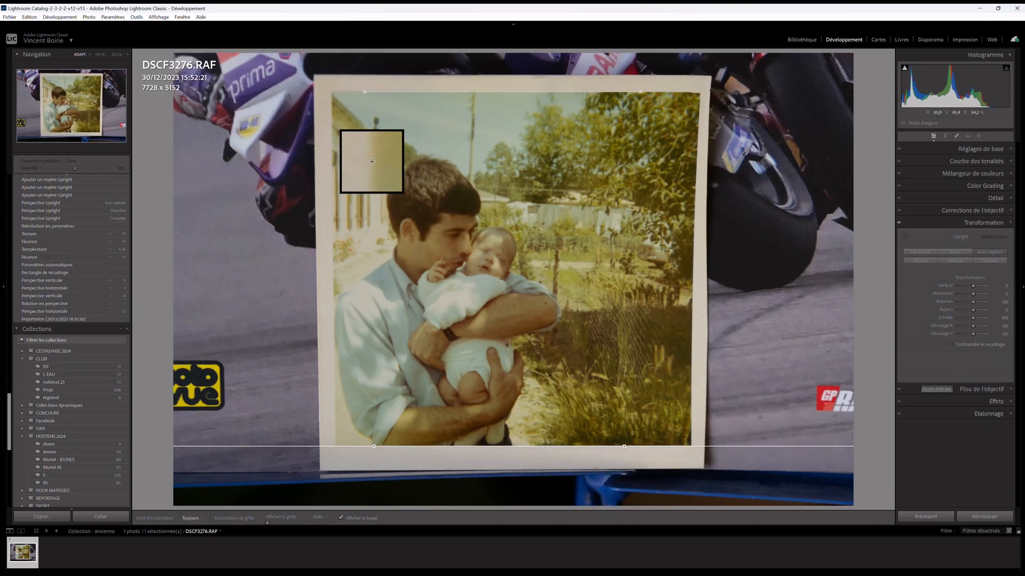
pyautogui.moveTo(331, 121); pyautogui.dragTo(336, 411)
pyautogui.moveTo(698, 111); pyautogui.dragTo(688, 436)
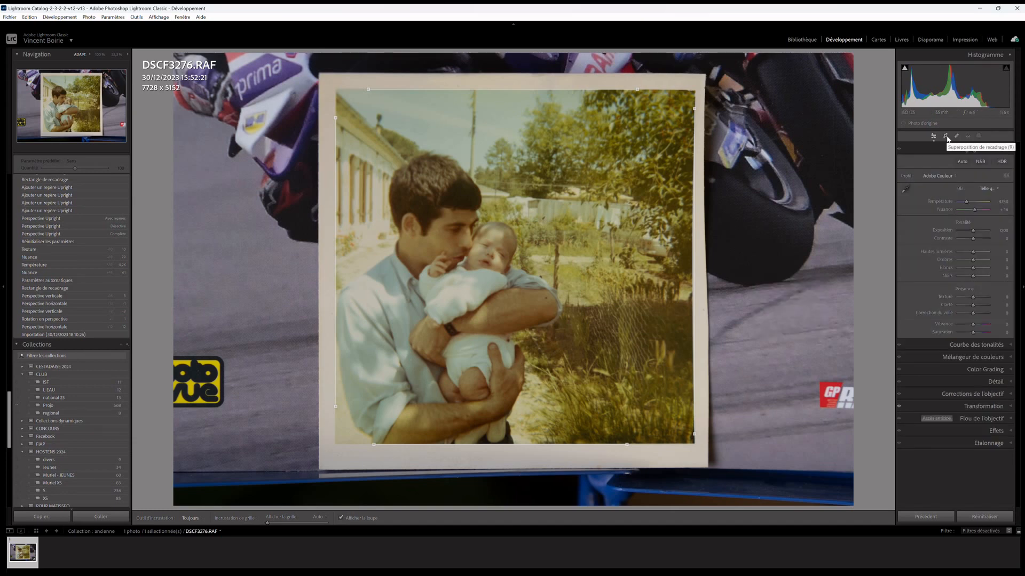
# Crop the photo to a 1 x 1 square of about 4327 x 4327 px around the print and straighten it slightly
pyautogui.click(946, 137)
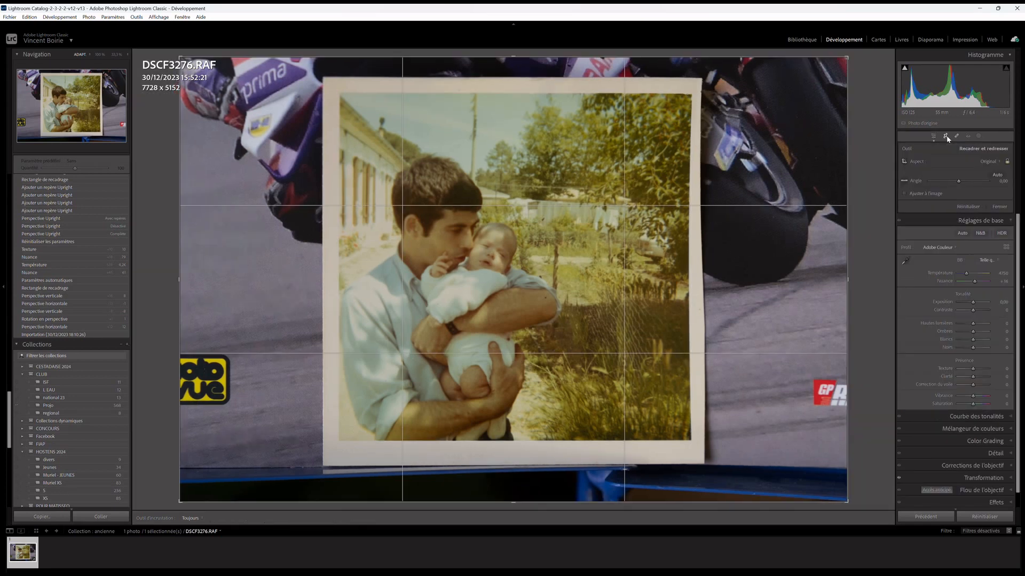
pyautogui.click(990, 164)
pyautogui.click(904, 203)
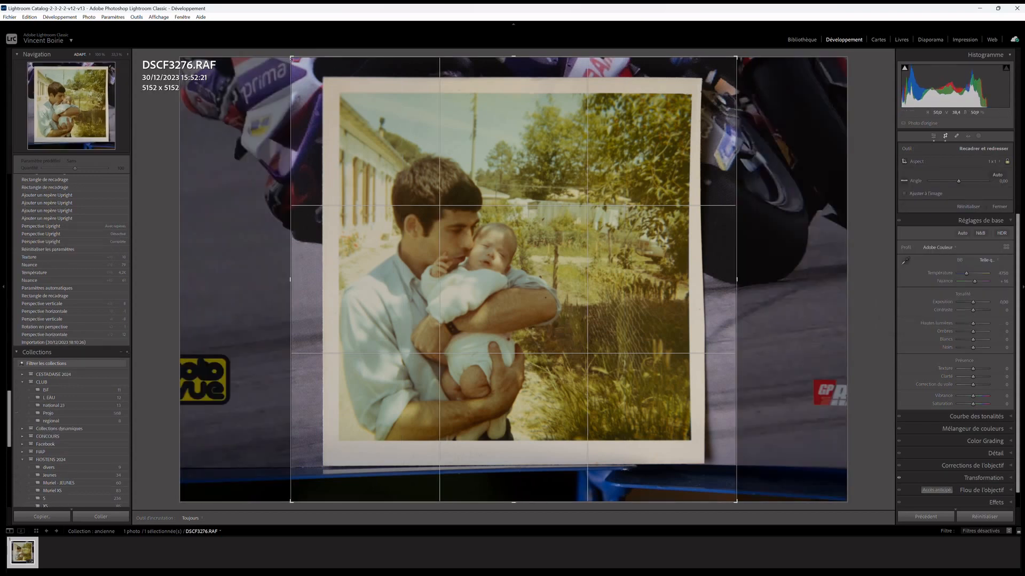
pyautogui.moveTo(292, 59); pyautogui.dragTo(306, 69)
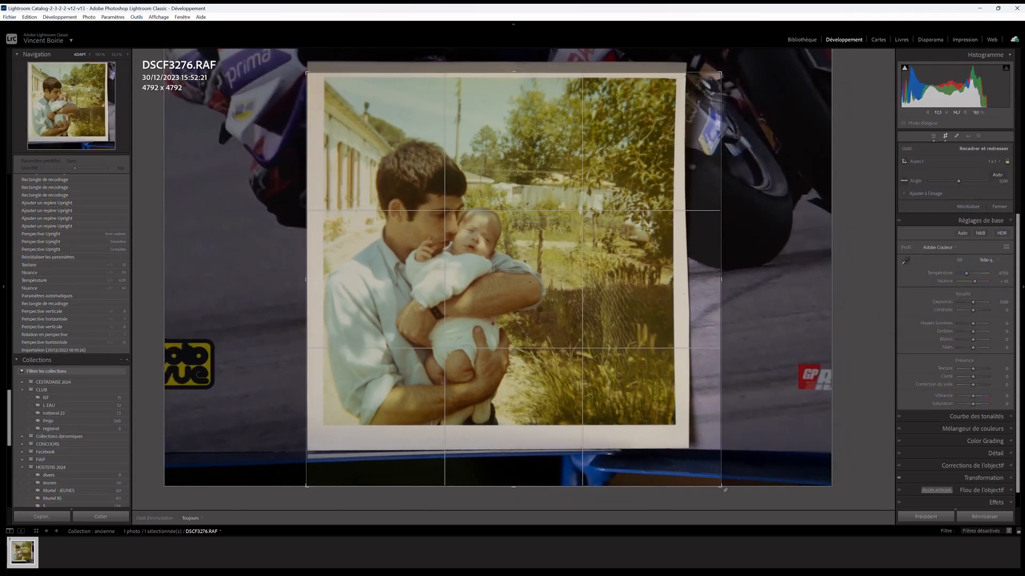
pyautogui.moveTo(721, 486); pyautogui.dragTo(705, 463)
pyautogui.moveTo(565, 420); pyautogui.dragTo(558, 427)
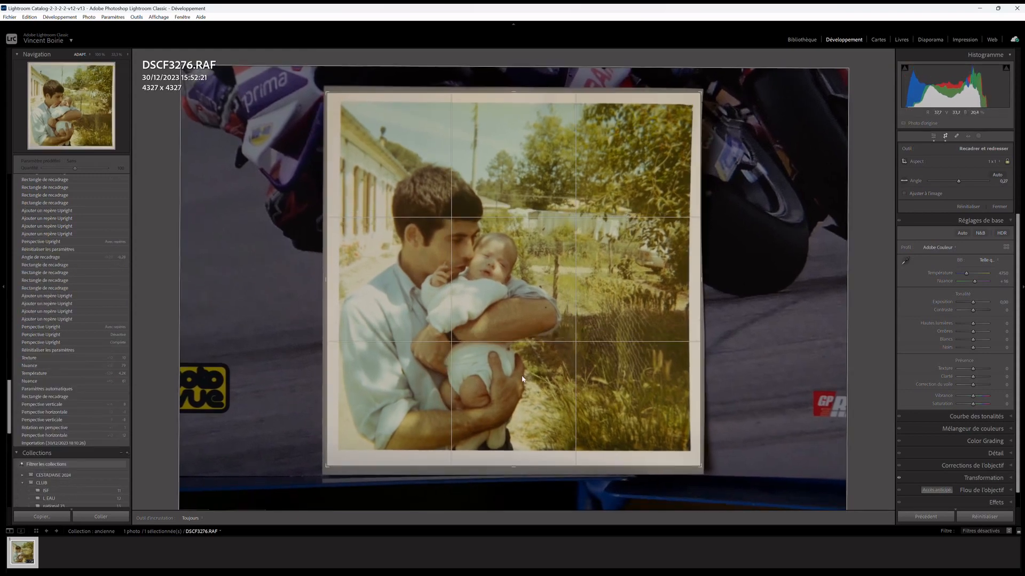
pyautogui.press('Return')
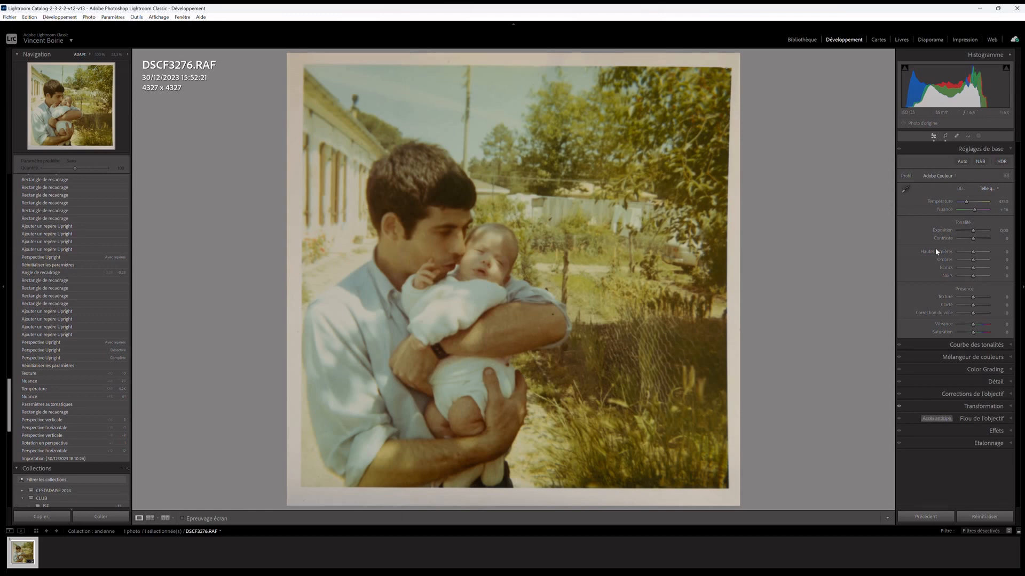
# Send the cropped photo to Adobe Photoshop 2024 for editing
pyautogui.rightClick(673, 218)
pyautogui.moveTo(711, 292)
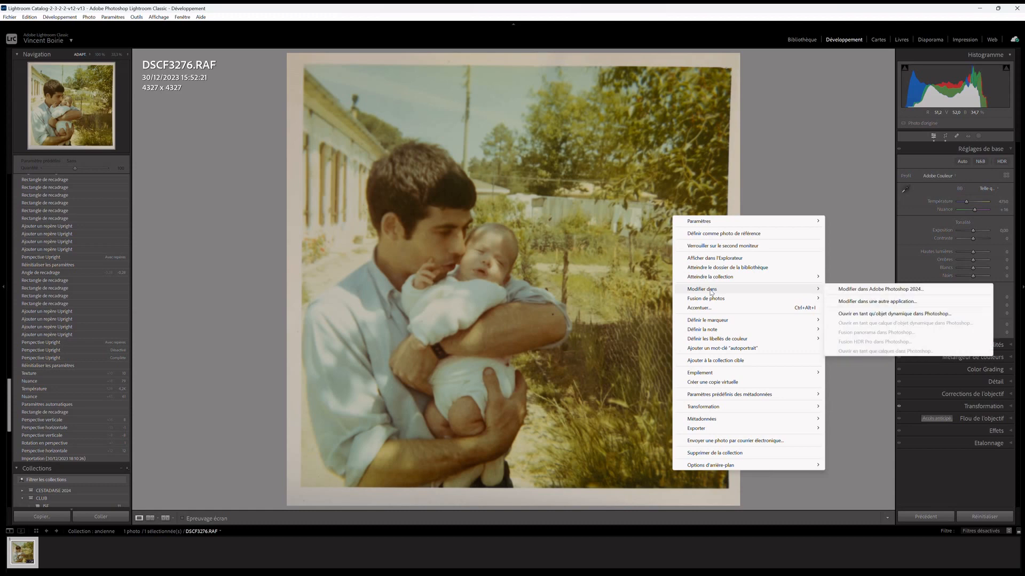
pyautogui.click(902, 292)
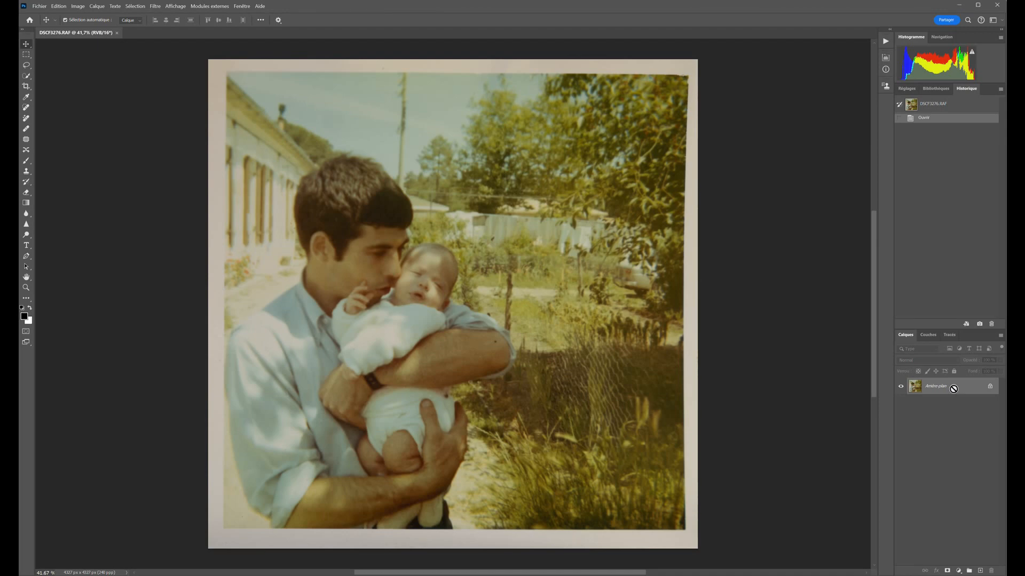
# Duplicate the background layer and enable the Photo Restoration neural filter on the copy
pyautogui.hotkey('ctrl', 'j')
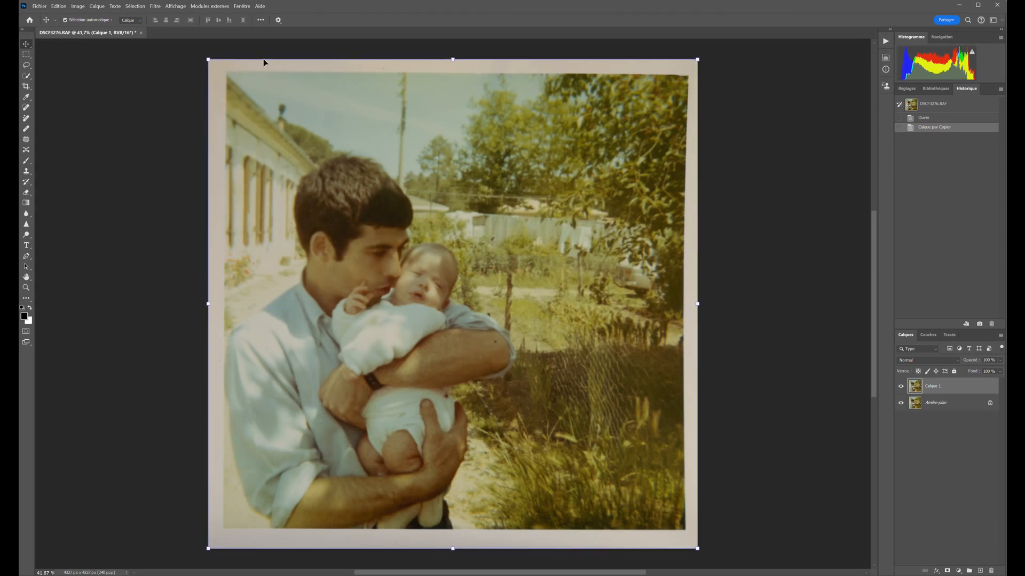
pyautogui.click(154, 6)
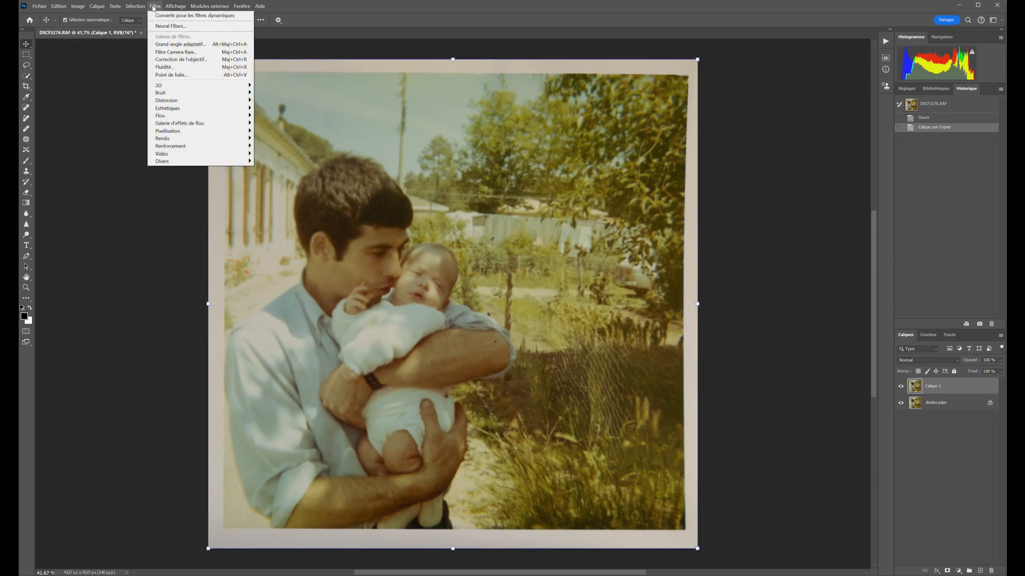
pyautogui.click(173, 27)
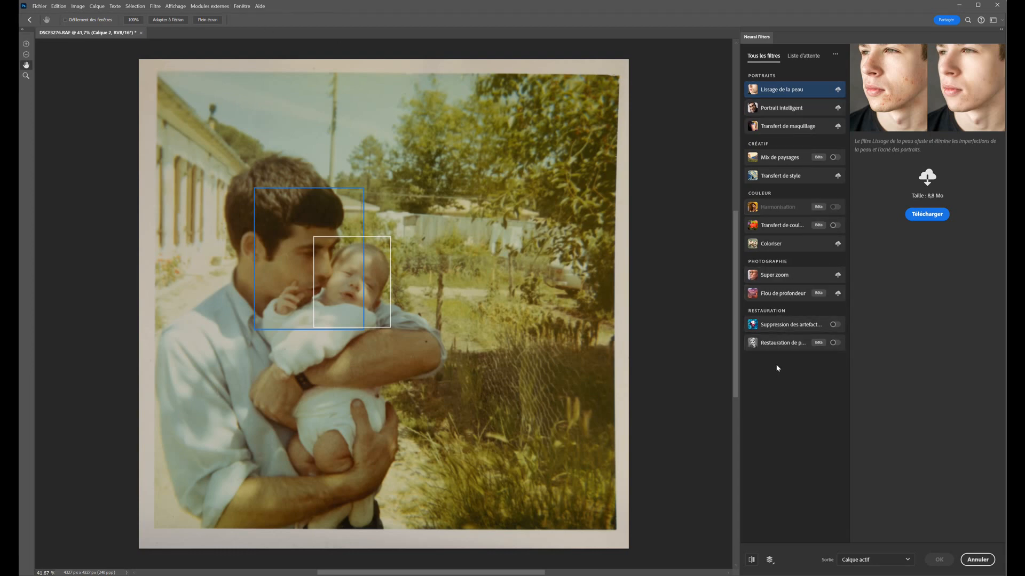
pyautogui.click(801, 343)
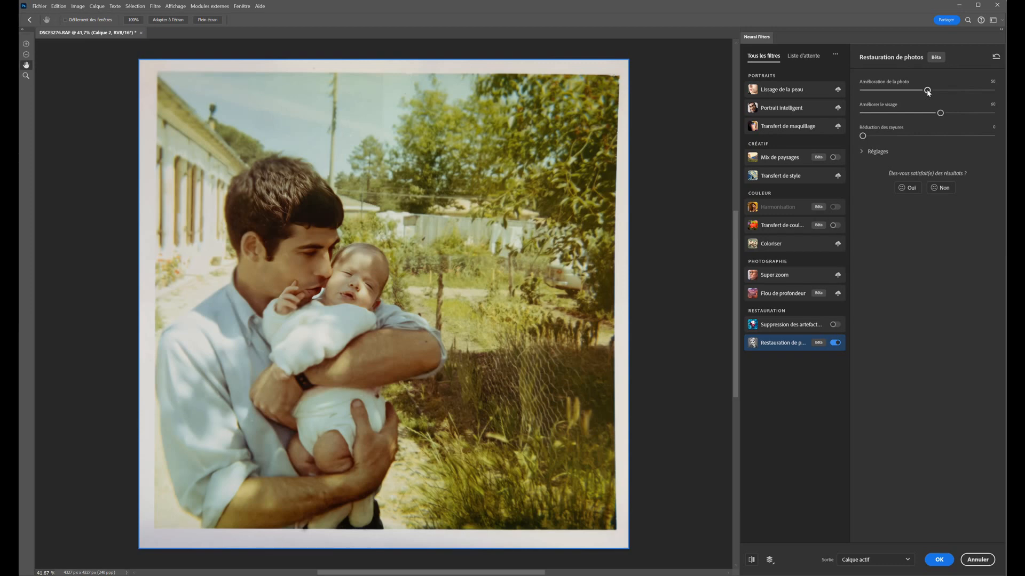
# Set photo enhancement to 100, face enhancement high but below maximum, add moderate scratch reduction, and apply the filter to the active layer
pyautogui.moveTo(927, 92); pyautogui.dragTo(994, 91)
pyautogui.moveTo(940, 112); pyautogui.dragTo(995, 114)
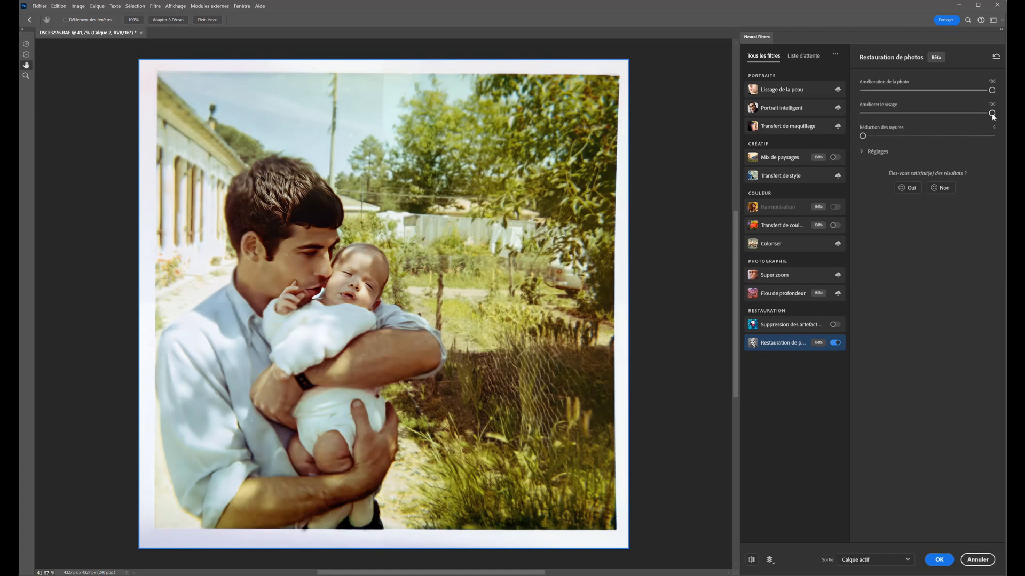
pyautogui.moveTo(990, 114); pyautogui.dragTo(960, 115)
pyautogui.moveTo(863, 137); pyautogui.dragTo(894, 140)
pyautogui.click(939, 560)
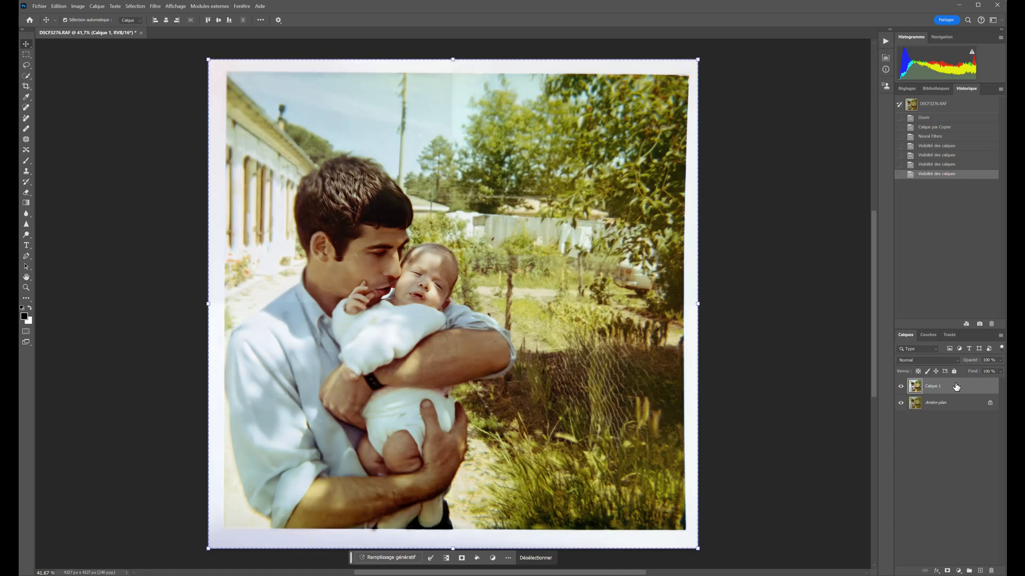
# Duplicate the restored layer and erase the marks on the man's cheek and sideburn with a smaller Remove tool brush
pyautogui.moveTo(956, 386); pyautogui.dragTo(981, 571)
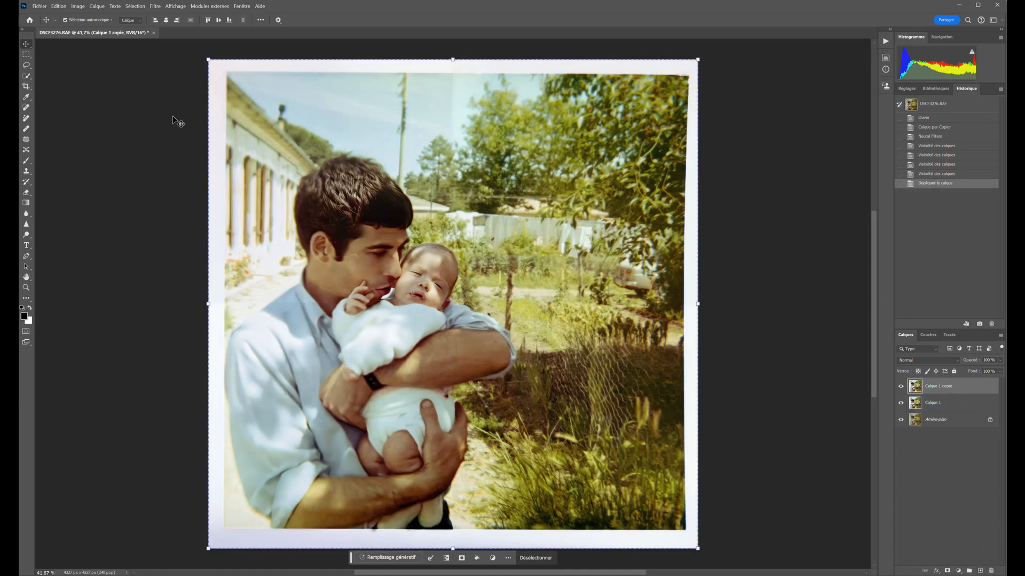
pyautogui.click(26, 117)
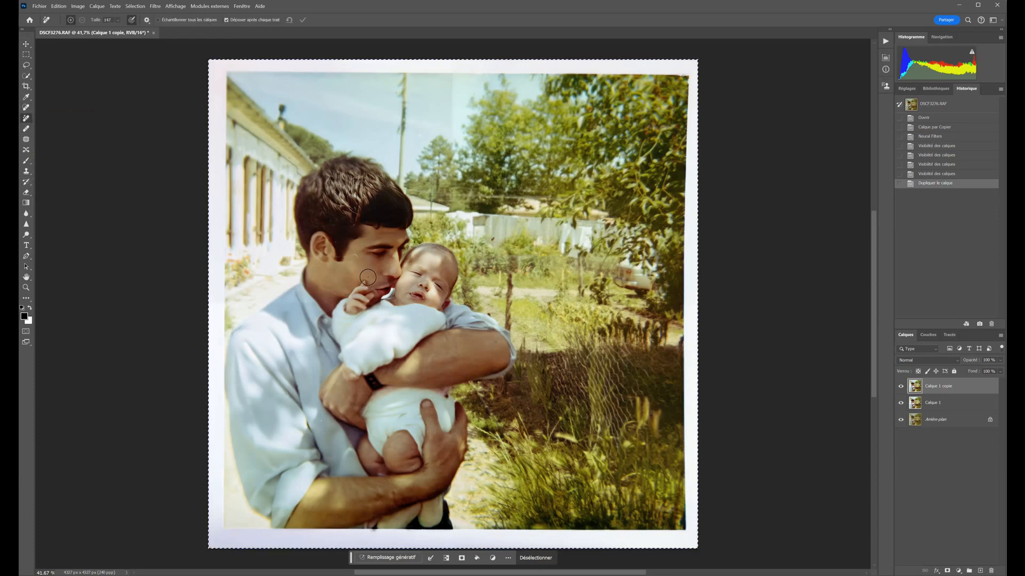
pyautogui.scroll(5, 368, 277)
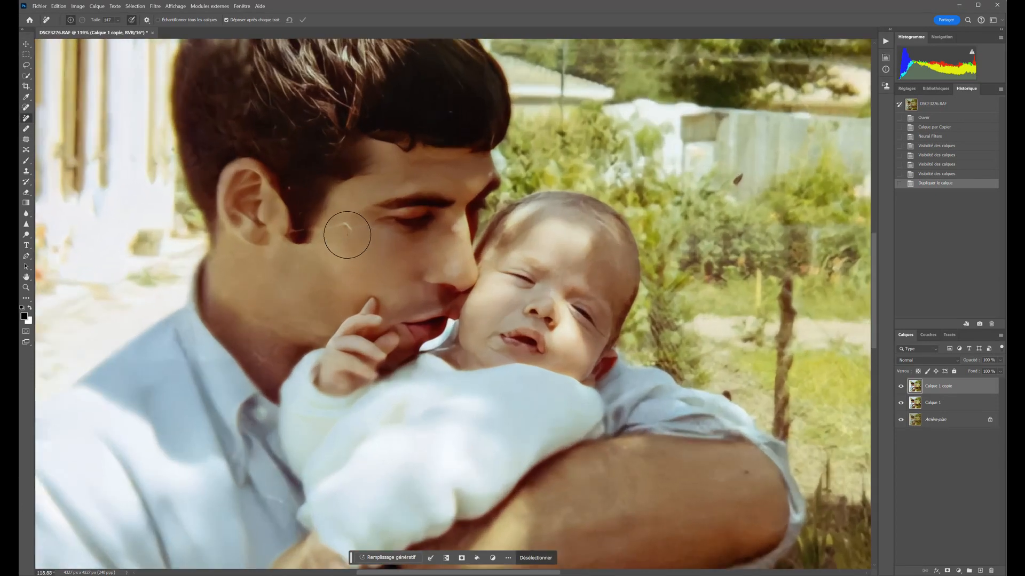
pyautogui.keyDown('alt'); pyautogui.rightClick(346, 235); pyautogui.keyUp('alt')
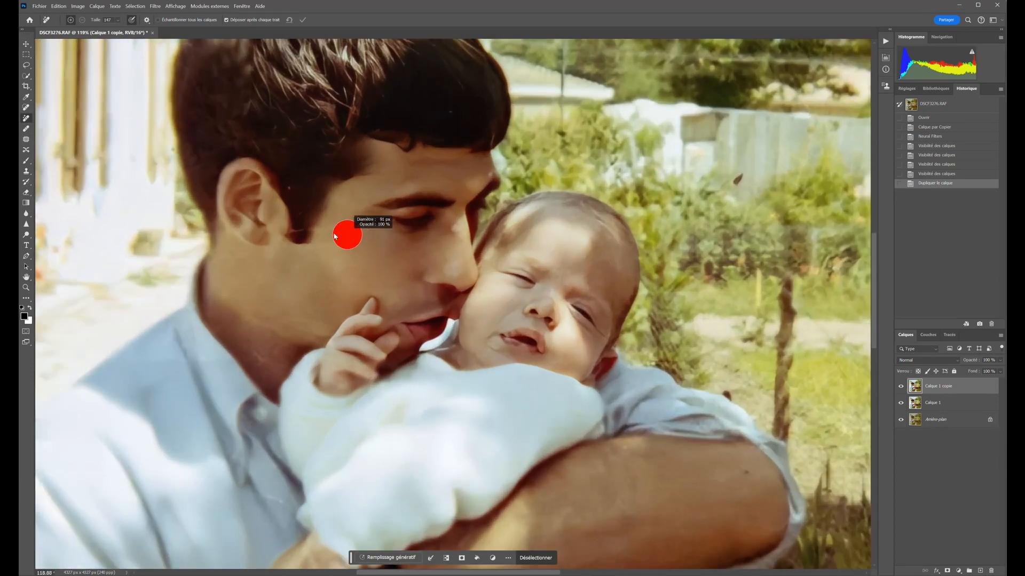
pyautogui.moveTo(350, 229); pyautogui.dragTo(286, 230)
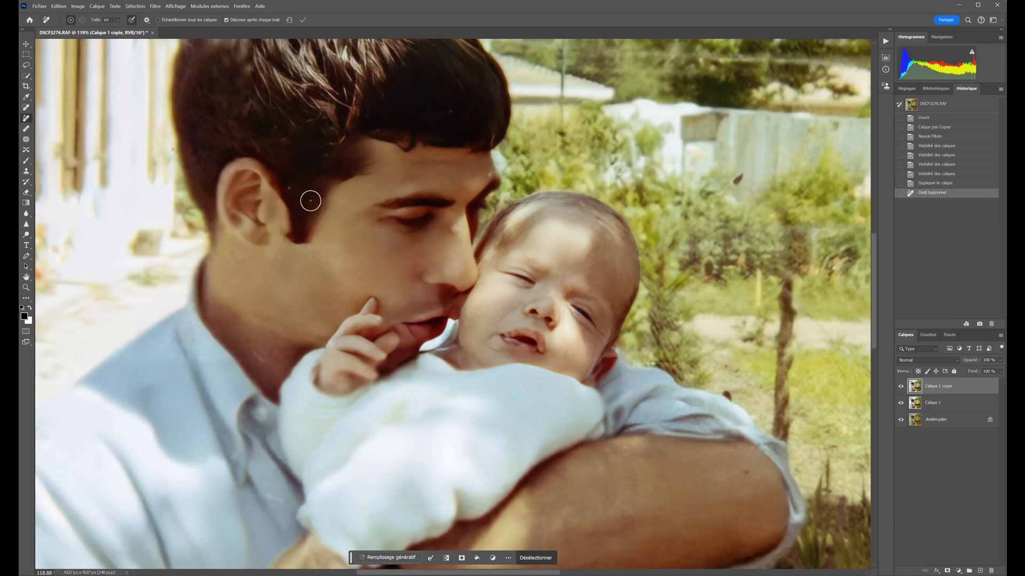
pyautogui.moveTo(293, 183); pyautogui.dragTo(300, 185)
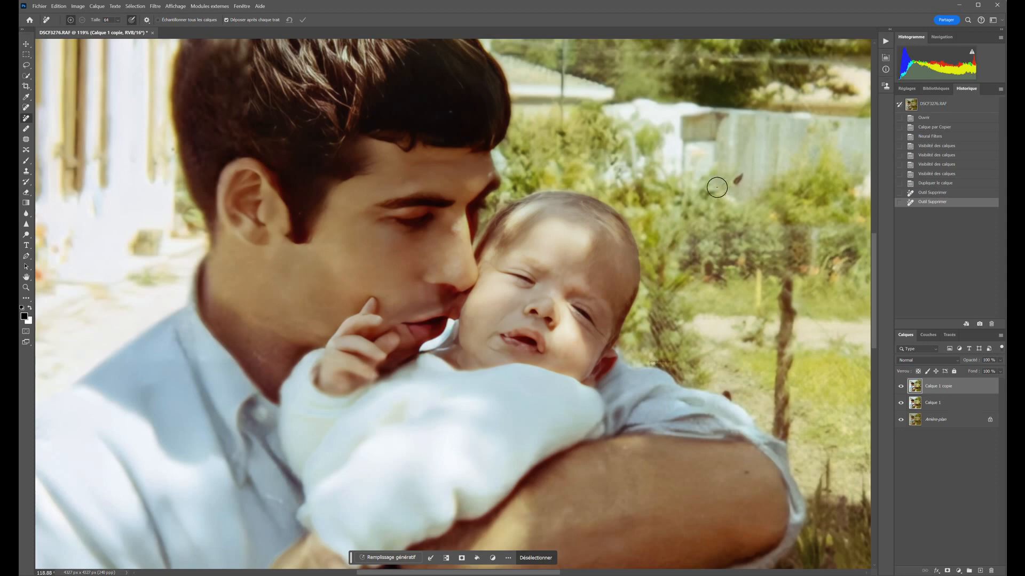
# Remove the dark spot near the background fence and the spot on the man's forearm with the Remove tool
pyautogui.moveTo(741, 173); pyautogui.dragTo(736, 180)
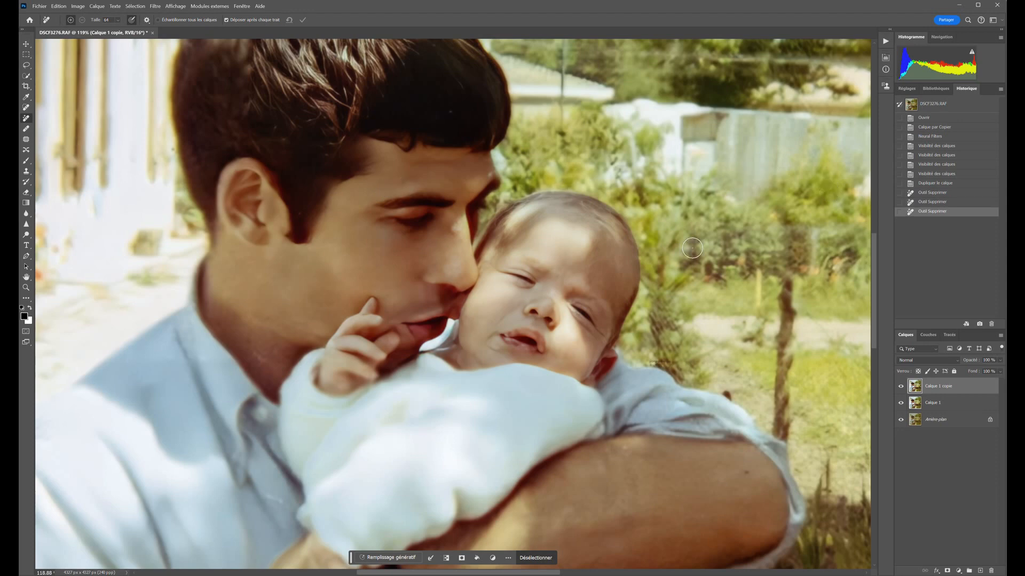
pyautogui.scroll(-3, 692, 248)
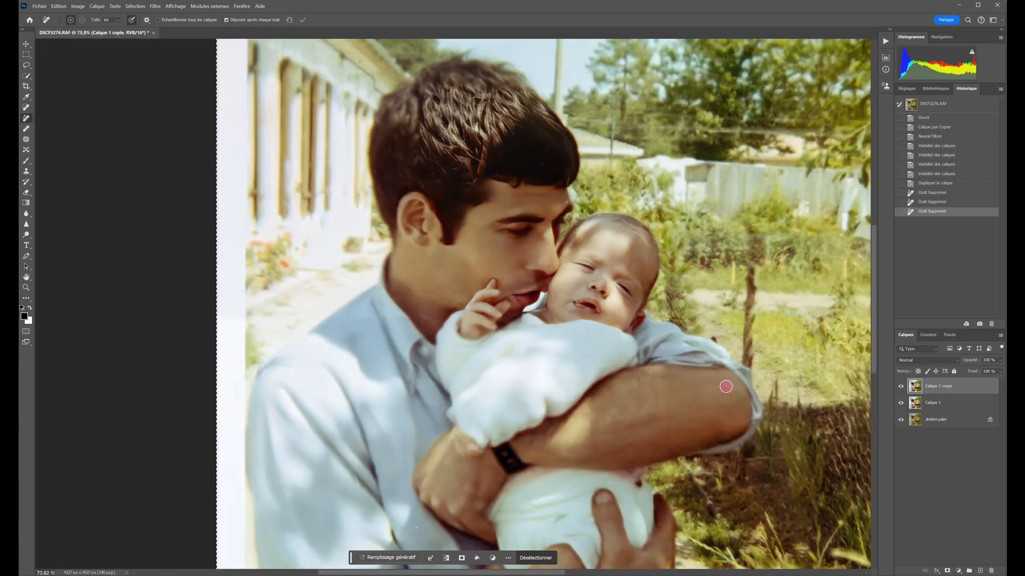
pyautogui.click(725, 386)
pyautogui.scroll(-2, 755, 411)
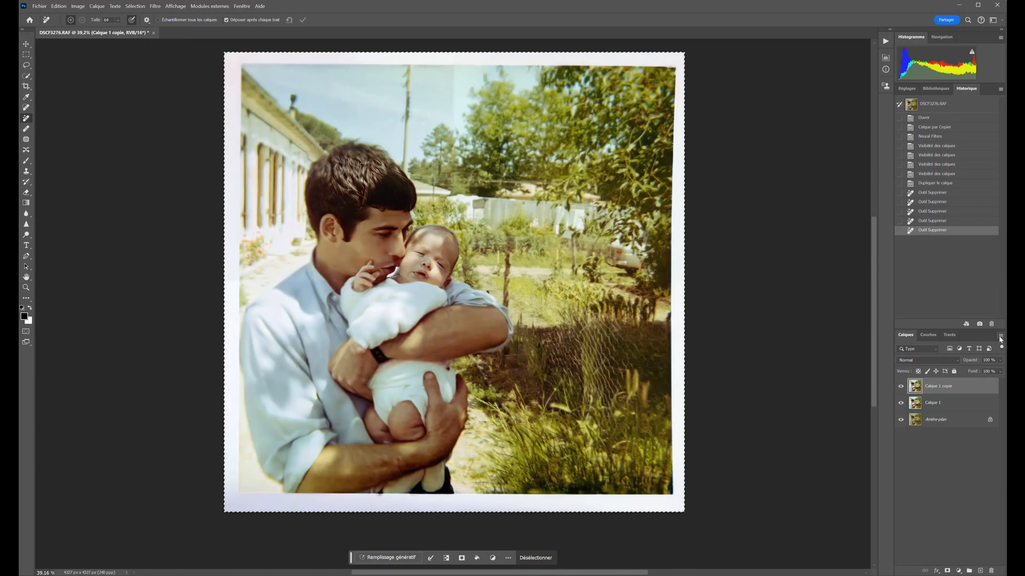
# Flatten the image into a single layer and save the retouched photo
pyautogui.click(1000, 336)
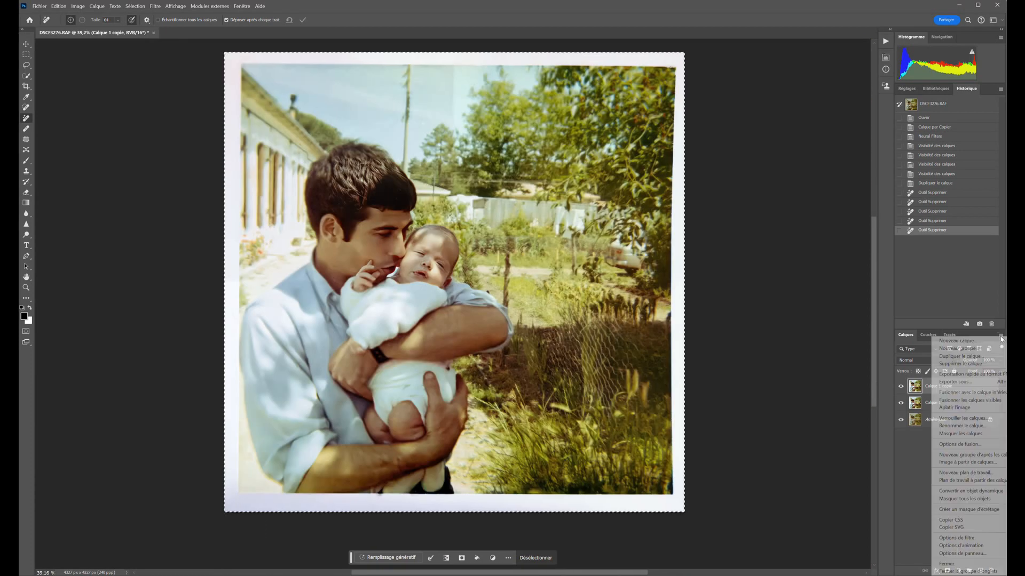
pyautogui.click(968, 406)
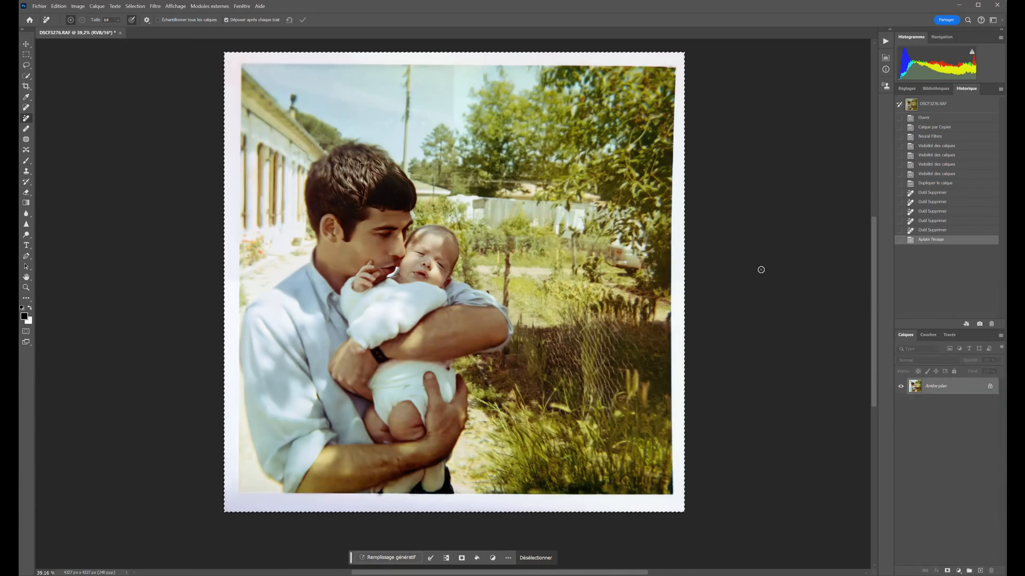
pyautogui.click(38, 7)
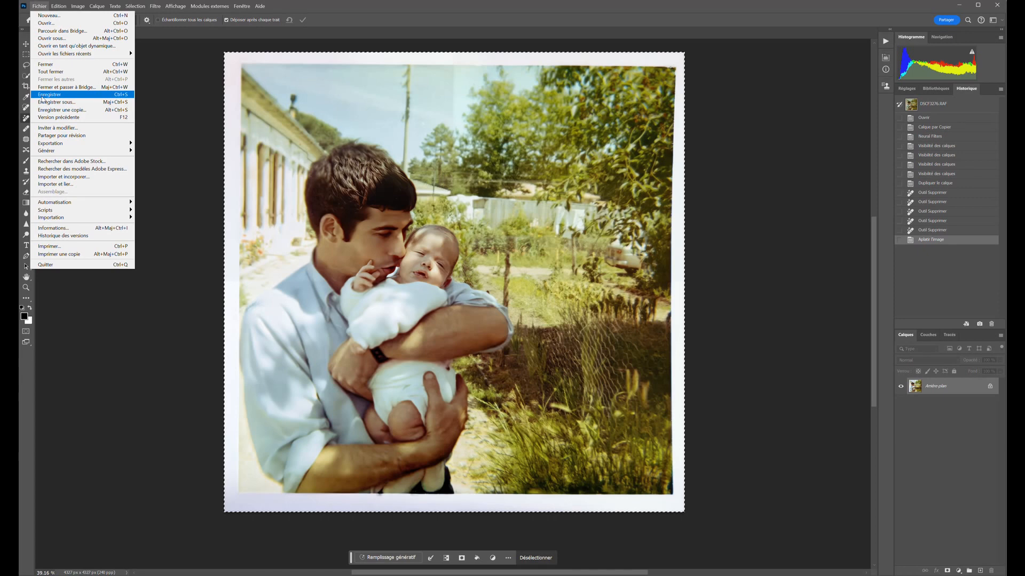
pyautogui.click(56, 96)
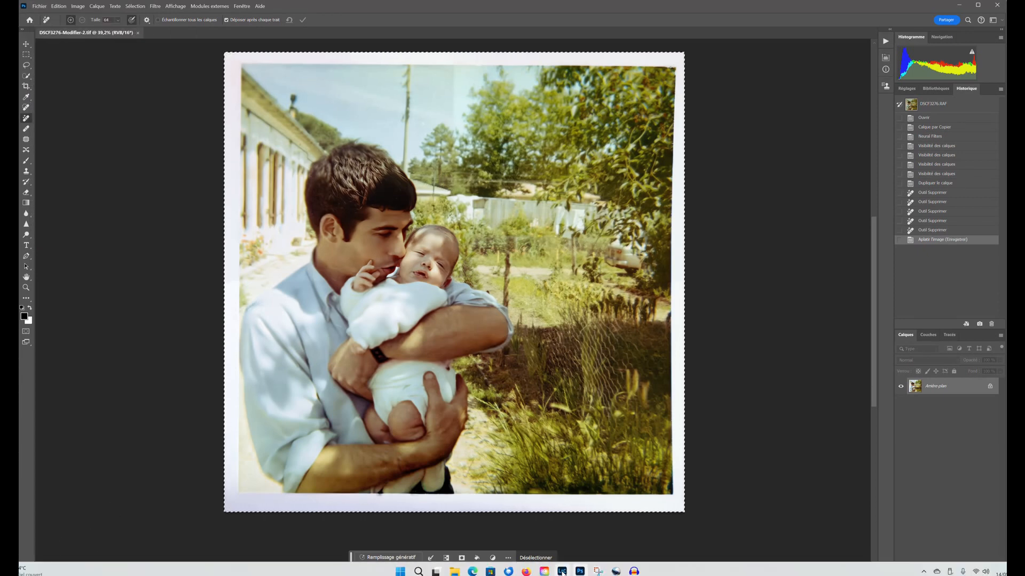
# Switch back to Lightroom Classic and show the collection in the Library grid view
pyautogui.click(563, 570)
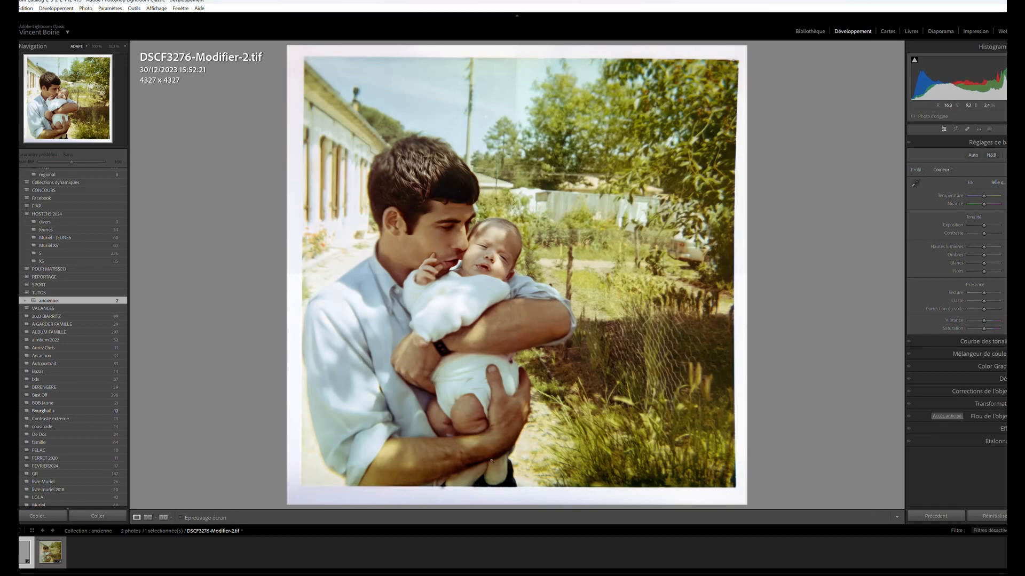
pyautogui.click(810, 31)
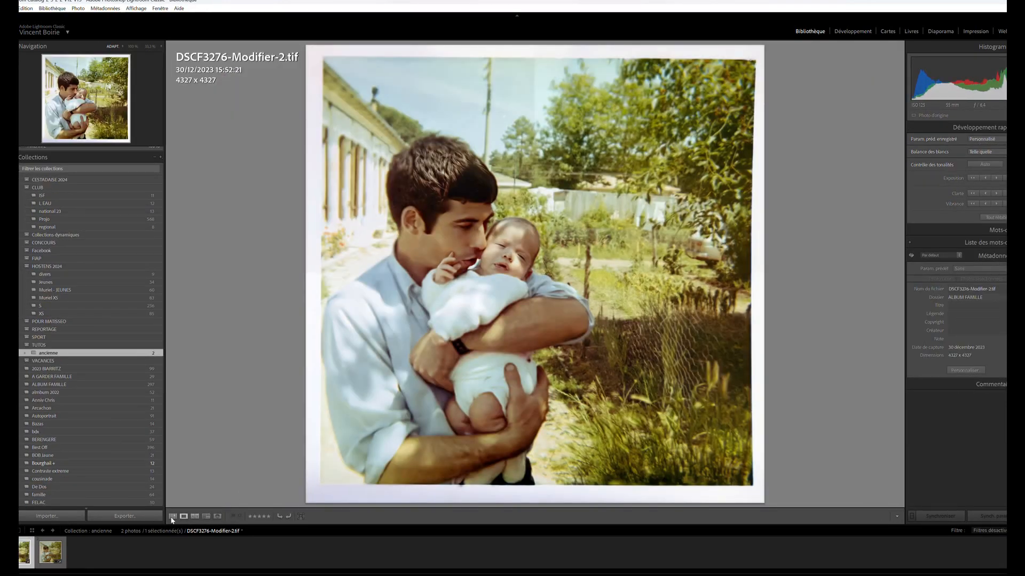
pyautogui.click(173, 517)
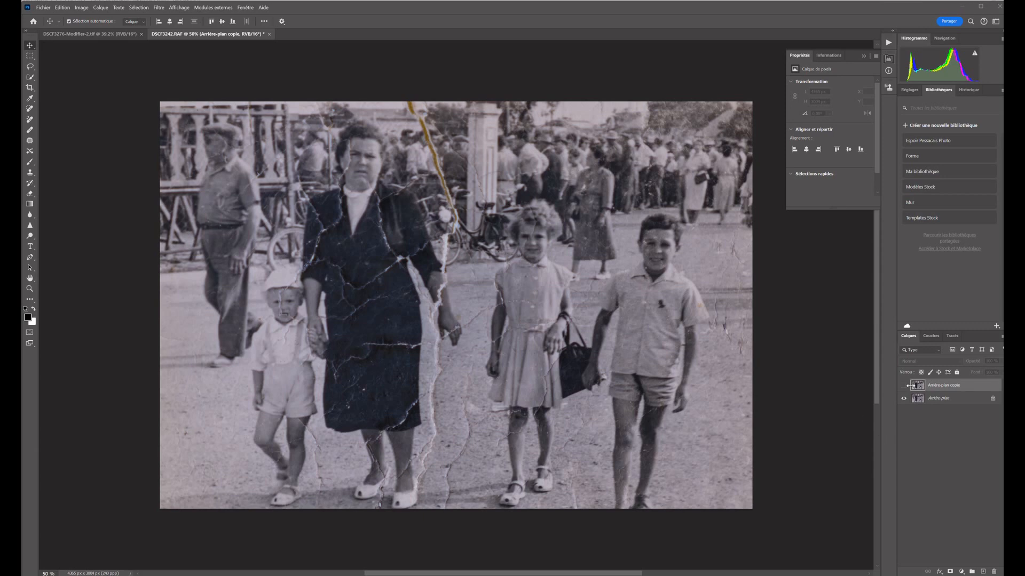
# Show the restored layer copy and heal the yellow tear beside the woman and the marks on the older boy's face with the Spot Healing Brush
pyautogui.hotkey('ctrl', 'a')
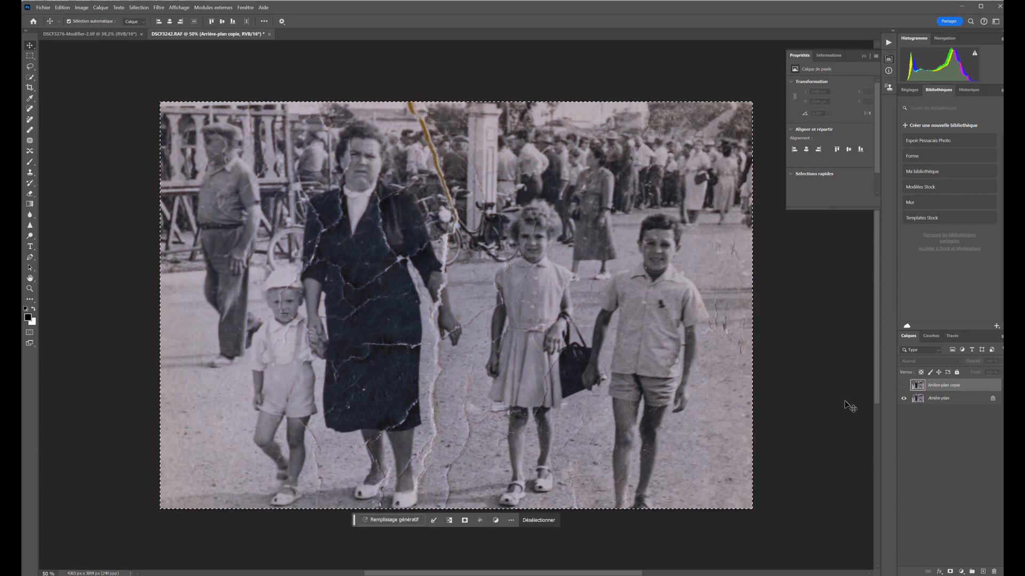
pyautogui.click(904, 385)
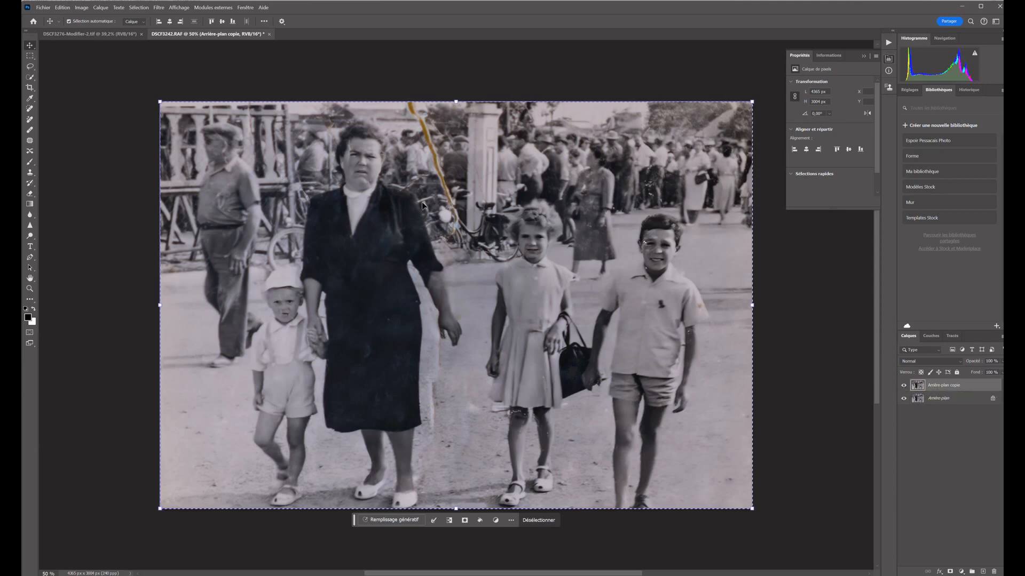
pyautogui.scroll(1, 437, 192)
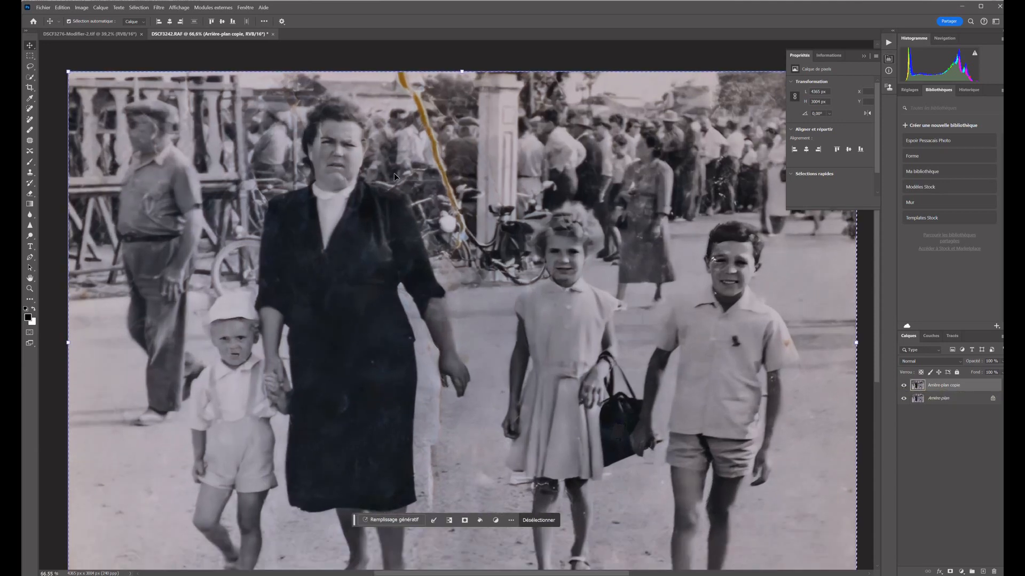
pyautogui.click(29, 109)
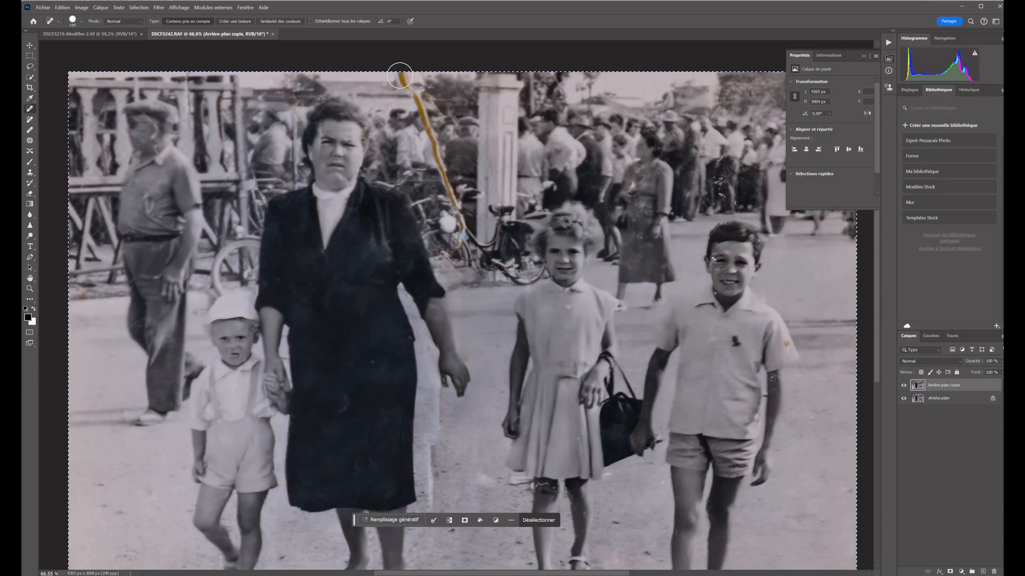
pyautogui.moveTo(400, 75)
pyautogui.mouseDown()
pyautogui.moveTo(440, 158)
pyautogui.moveTo(460, 250)
pyautogui.mouseUp()
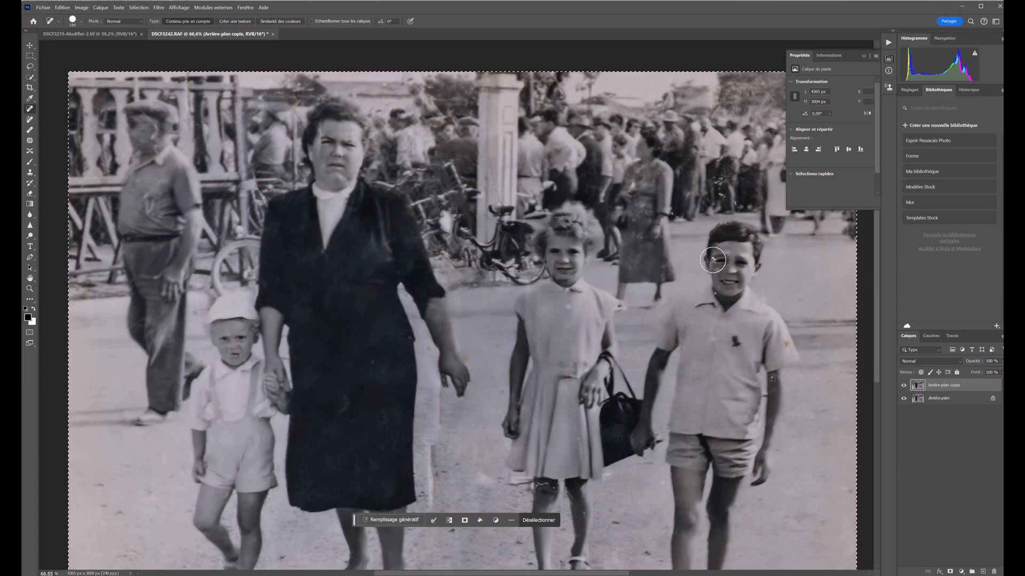
pyautogui.scroll(5, 713, 260)
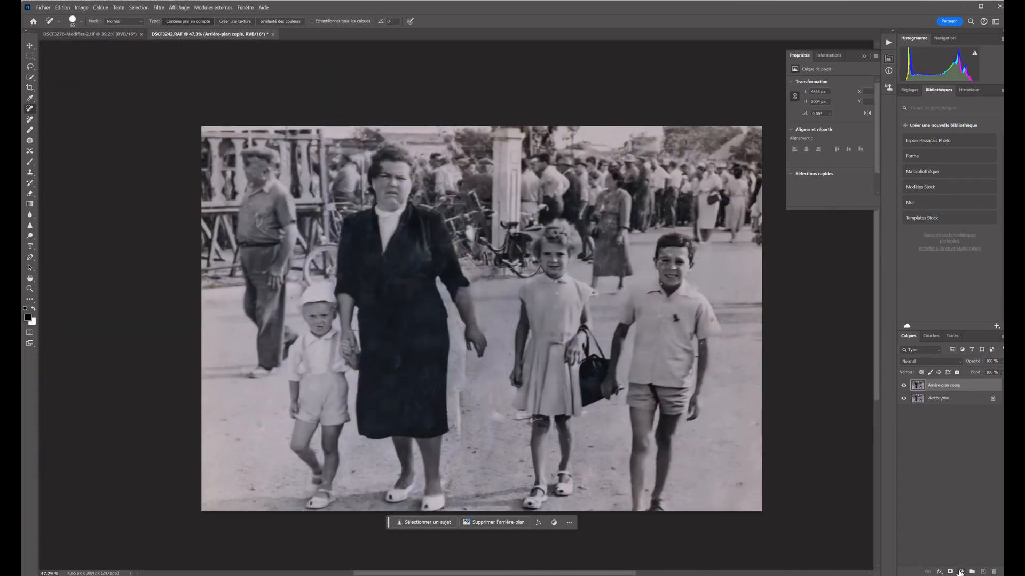
# Add a Brightness/Contrast adjustment layer over the restored photo, setting contrast to 7 and moderately raising the brightness
pyautogui.click(960, 572)
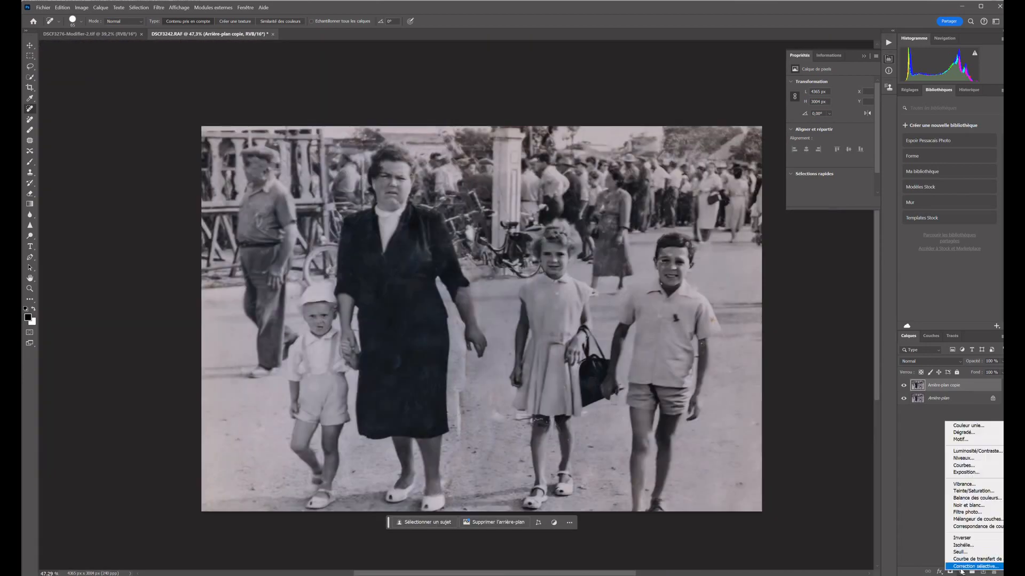
pyautogui.click(974, 452)
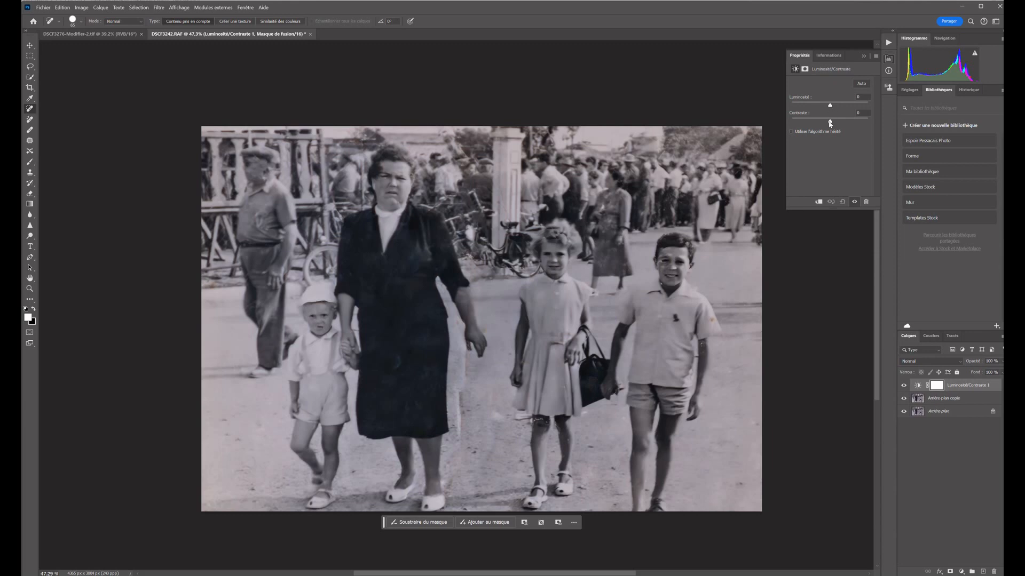
pyautogui.moveTo(829, 123); pyautogui.dragTo(838, 106)
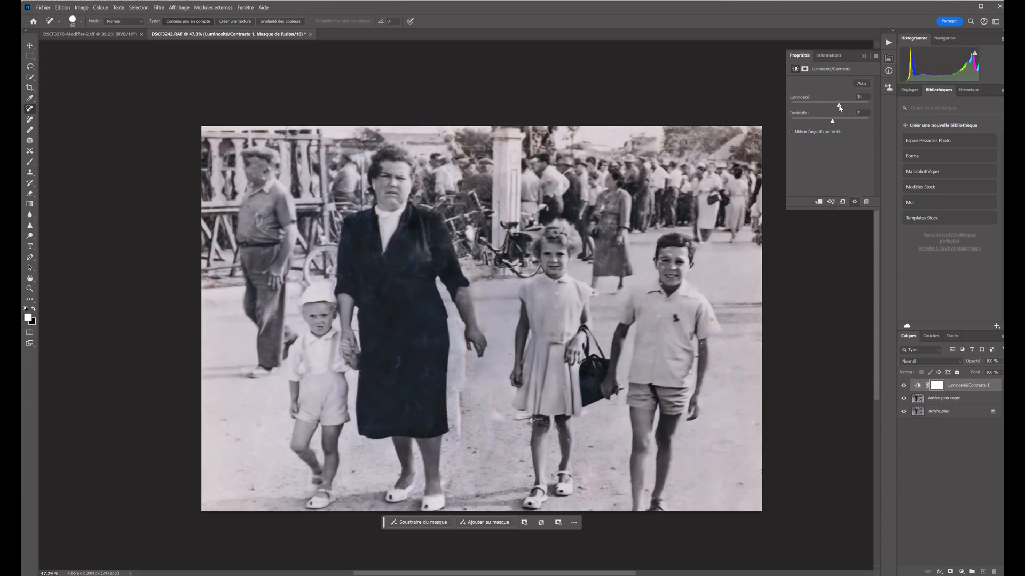
pyautogui.moveTo(837, 106); pyautogui.dragTo(836, 106)
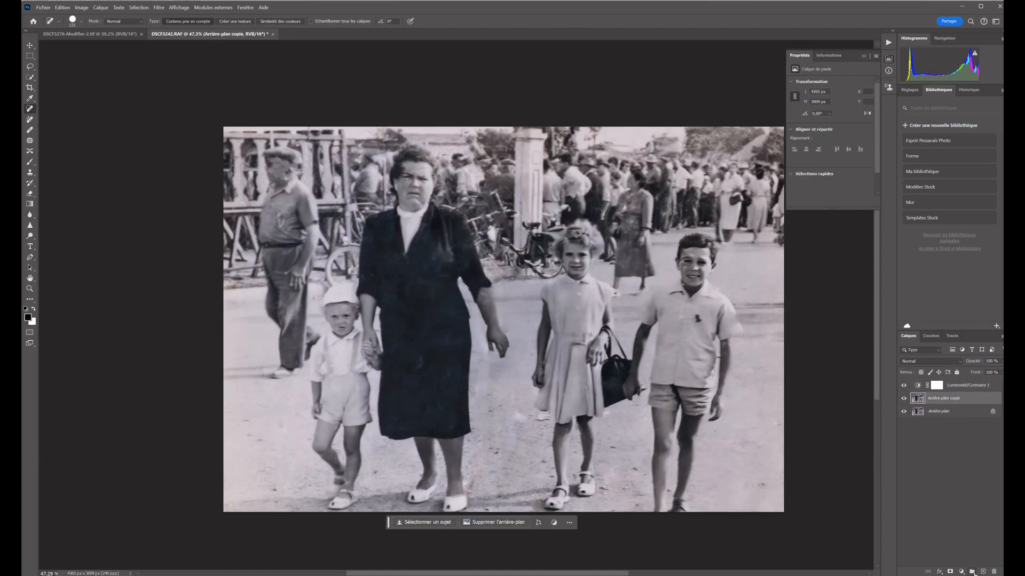
# Add a Black & White adjustment layer with a vector mask directly above the restored layer copy
pyautogui.click(962, 571)
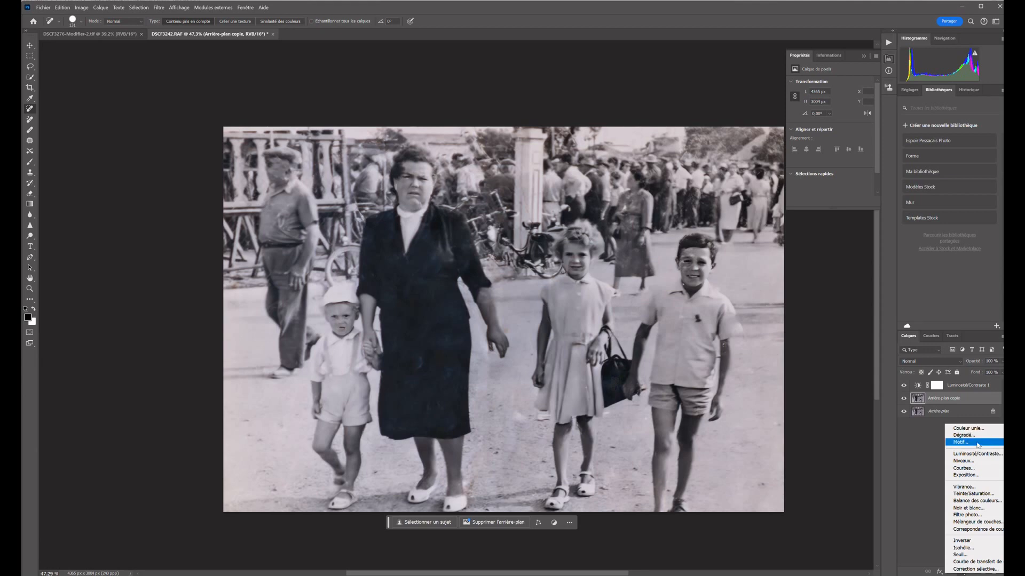
pyautogui.click(970, 509)
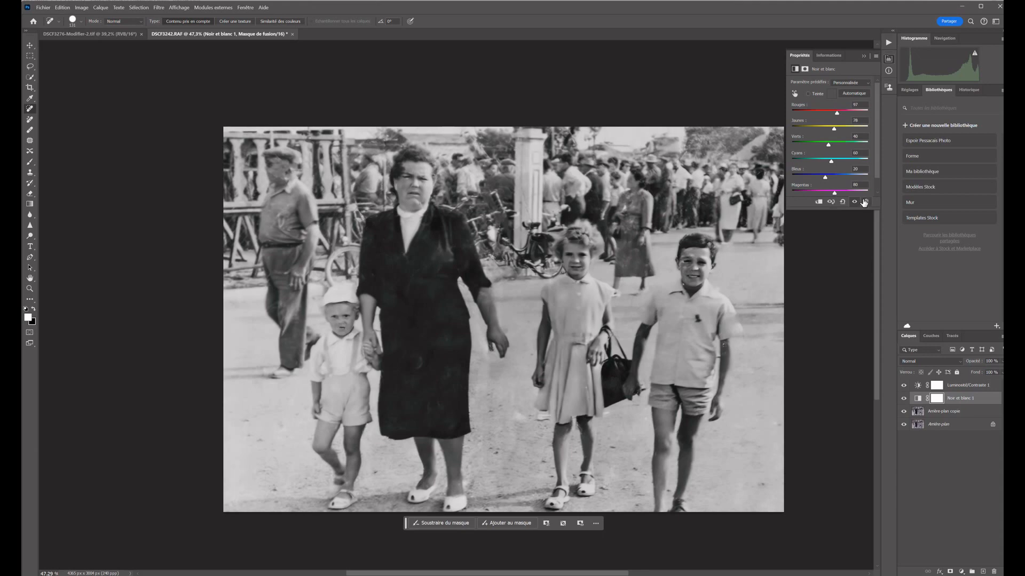
pyautogui.click(951, 571)
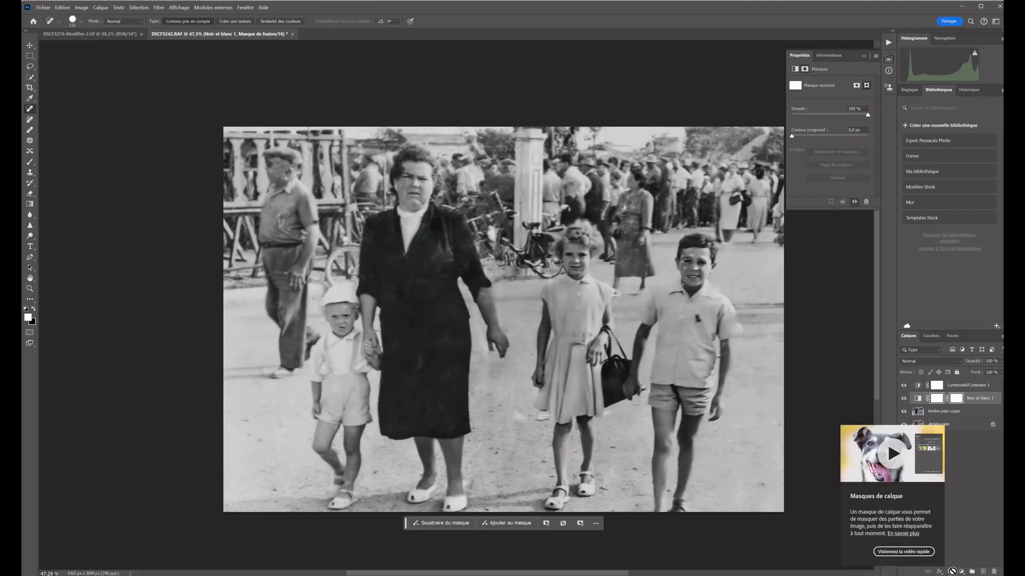
pyautogui.click(961, 572)
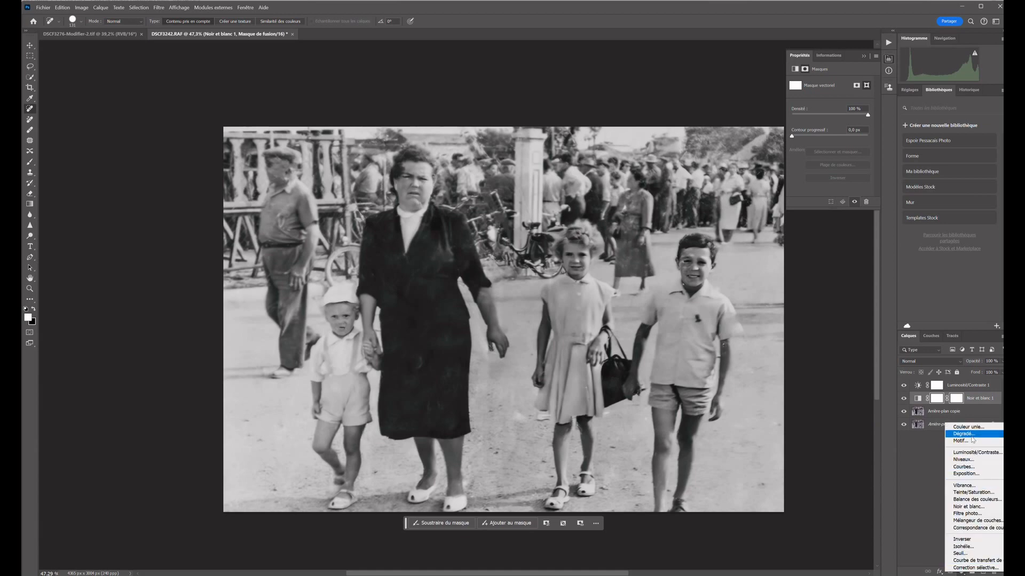
pyautogui.click(974, 467)
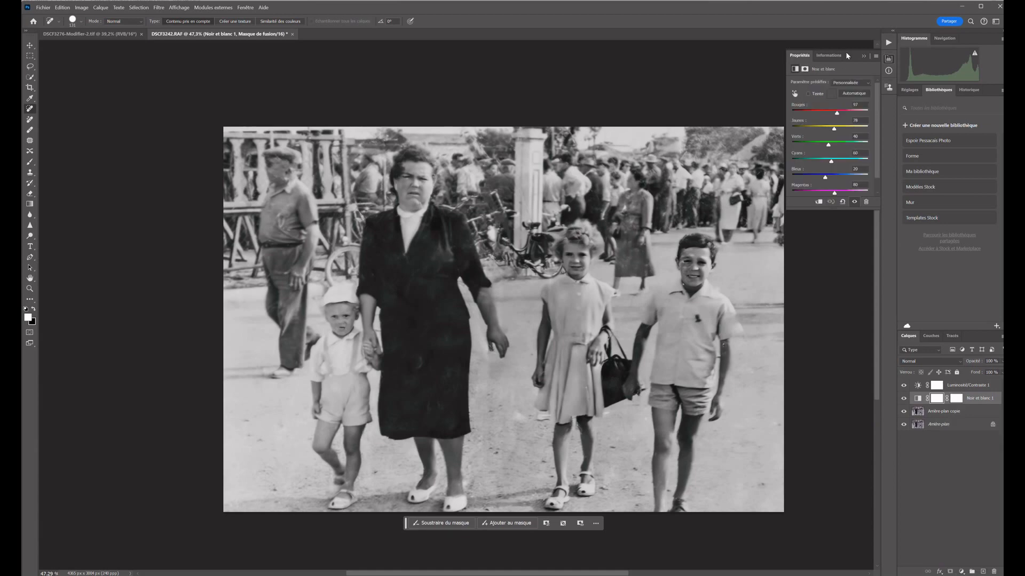
# Collapse the adjustment properties and compare the photo with and without the Brightness/Contrast layer
pyautogui.click(864, 56)
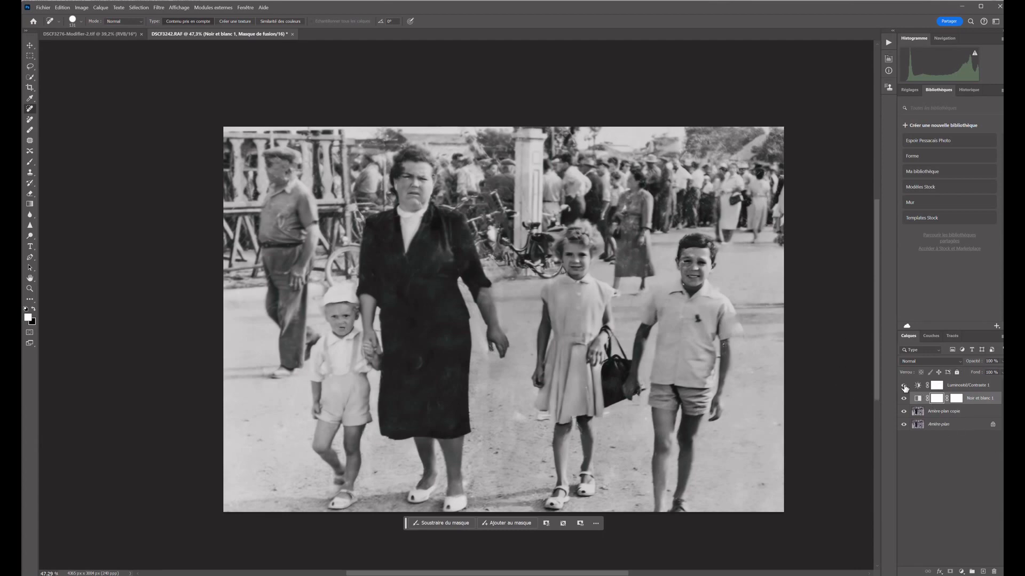
pyautogui.moveTo(904, 386)
pyautogui.mouseDown()
pyautogui.moveTo(903, 414)
pyautogui.moveTo(902, 375)
pyautogui.mouseUp()
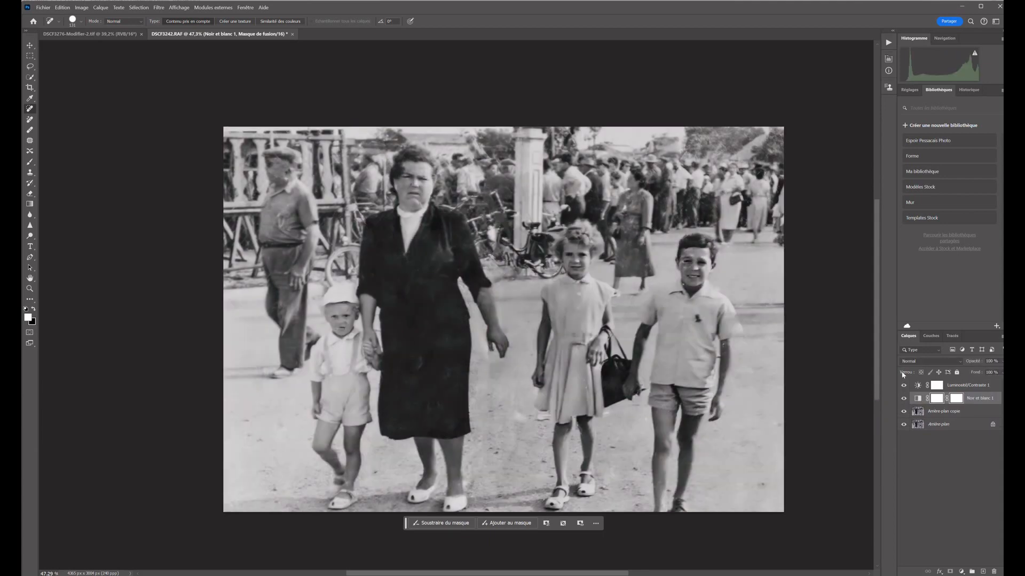